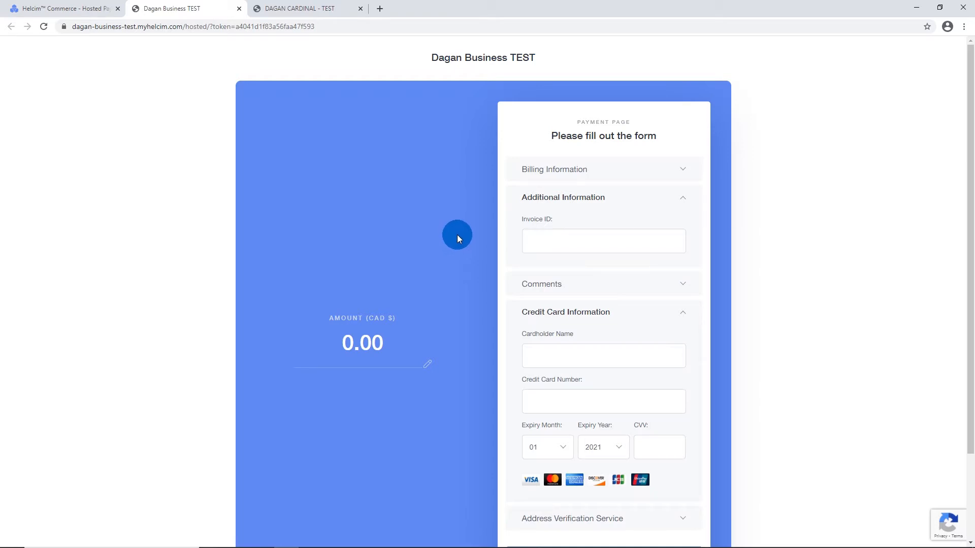
Collapse the Additional Information section on the sample invoice payment page, and view the sample tuba checkout page
{"action": "left_click", "coordinate": [528, 196]}
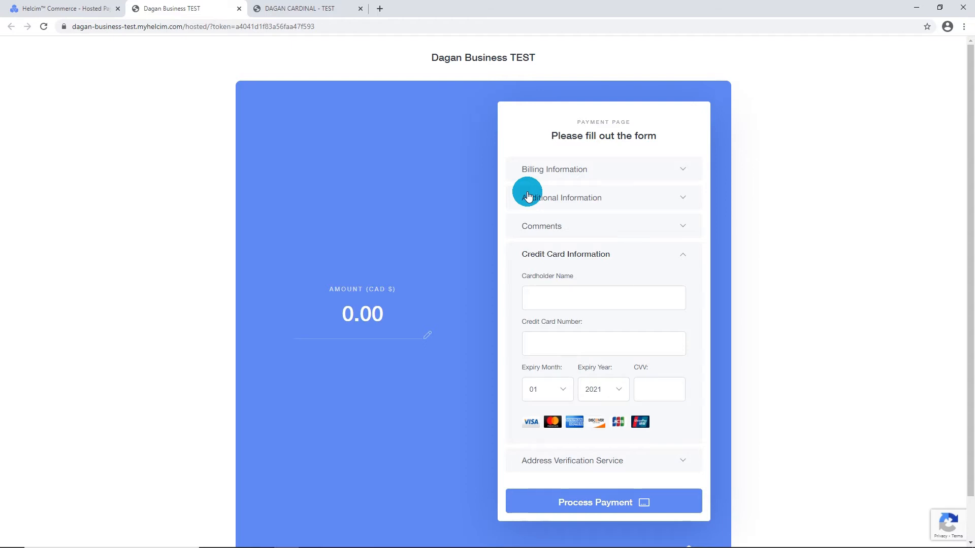
{"action": "left_click", "coordinate": [320, 7]}
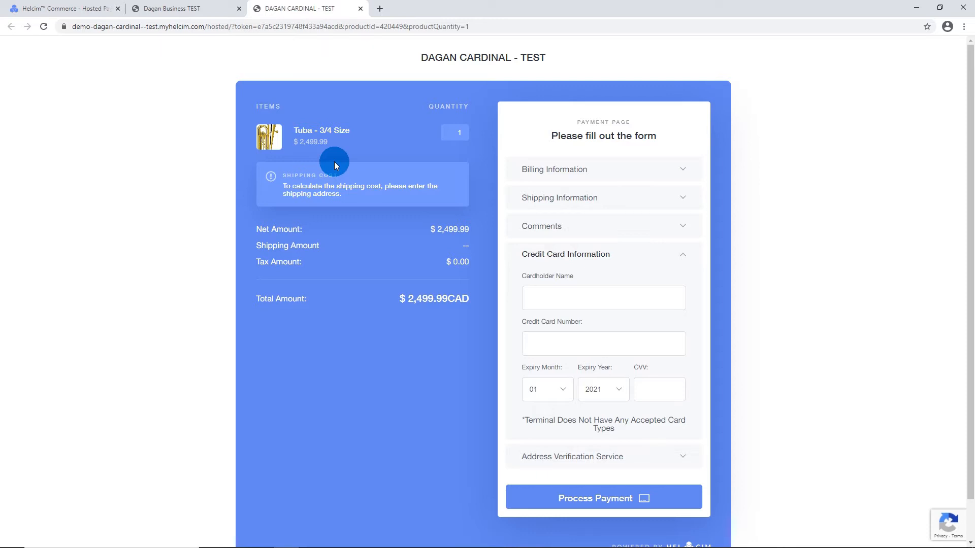
Create a payment page from a template in Helcim, using Card Purchase, CAD ($) - Canadian Dollar and Invoice Payment
{"action": "left_click", "coordinate": [85, 8]}
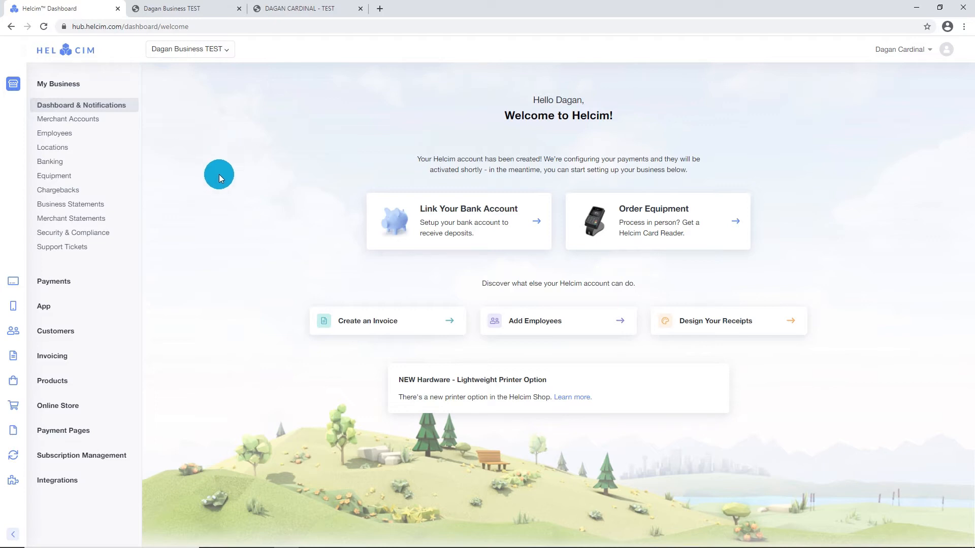
{"action": "left_click", "coordinate": [73, 431]}
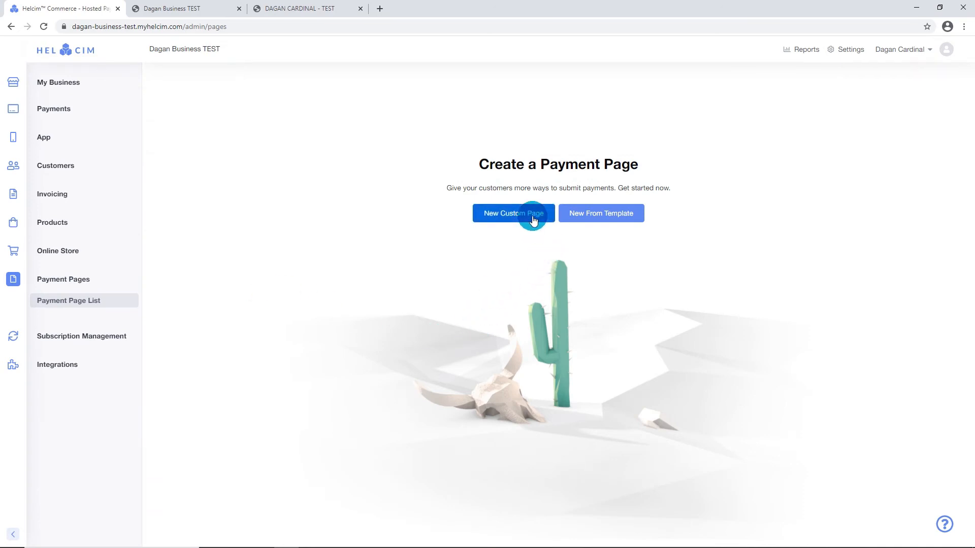
{"action": "left_click", "coordinate": [600, 215]}
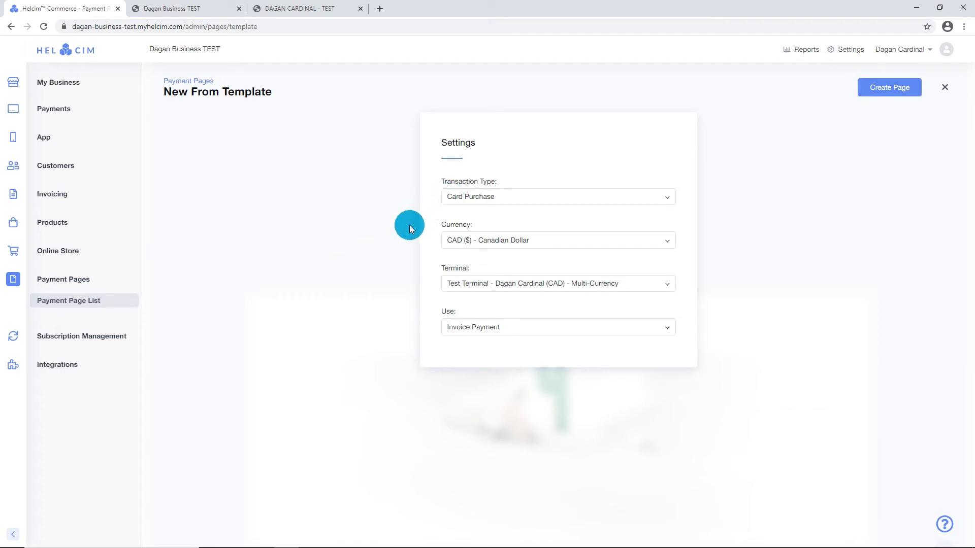
{"action": "left_click", "coordinate": [445, 197]}
{"action": "left_click", "coordinate": [445, 197]}
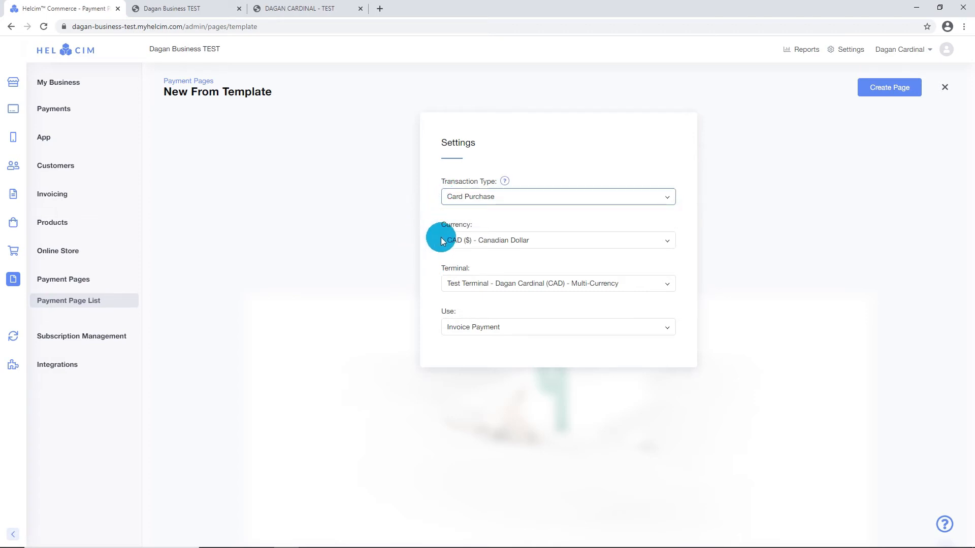
{"action": "left_click", "coordinate": [470, 336]}
{"action": "left_click", "coordinate": [472, 342]}
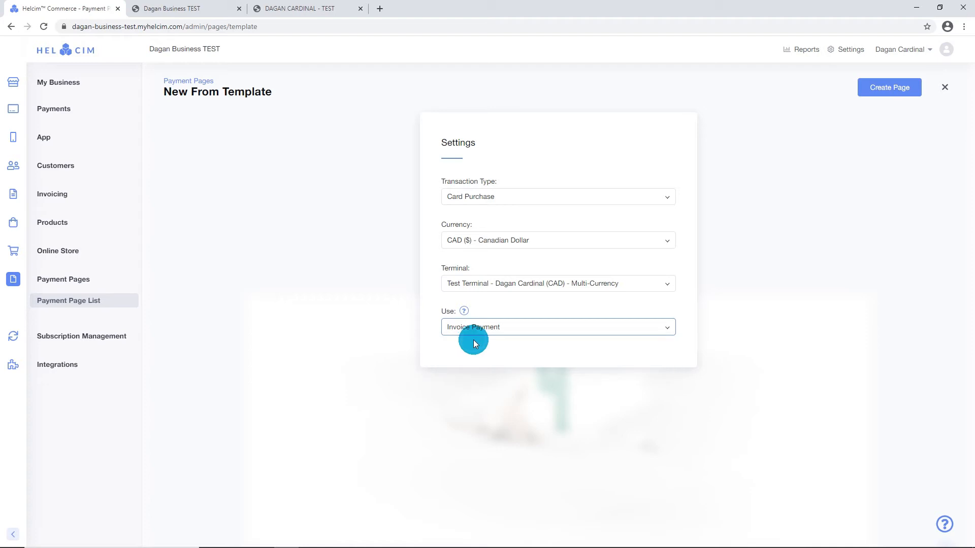
{"action": "left_click", "coordinate": [890, 90]}
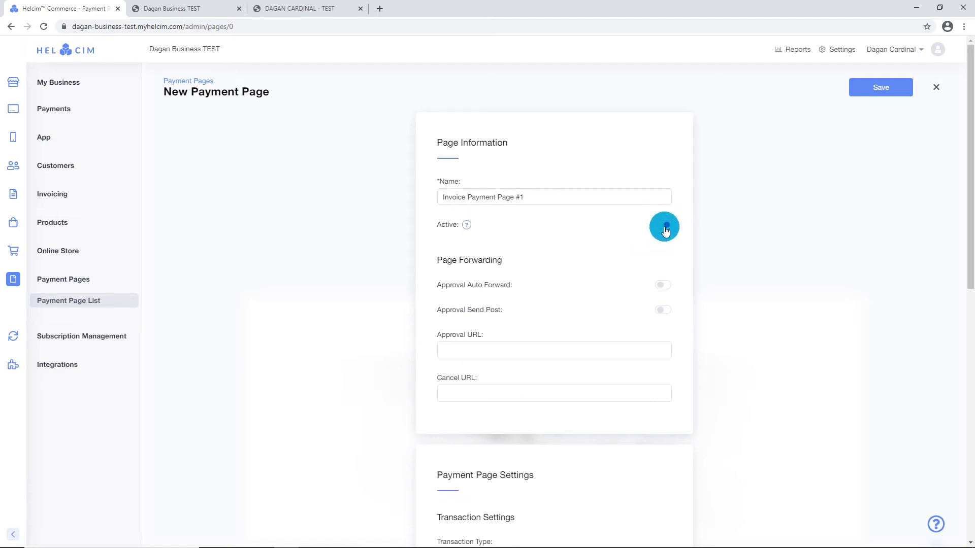
Review the page information, transaction, customer and product settings of Invoice Payment Page #1 and save the new page
{"action": "scroll", "coordinate": [664, 226], "scroll_direction": "down", "scroll_amount": 2}
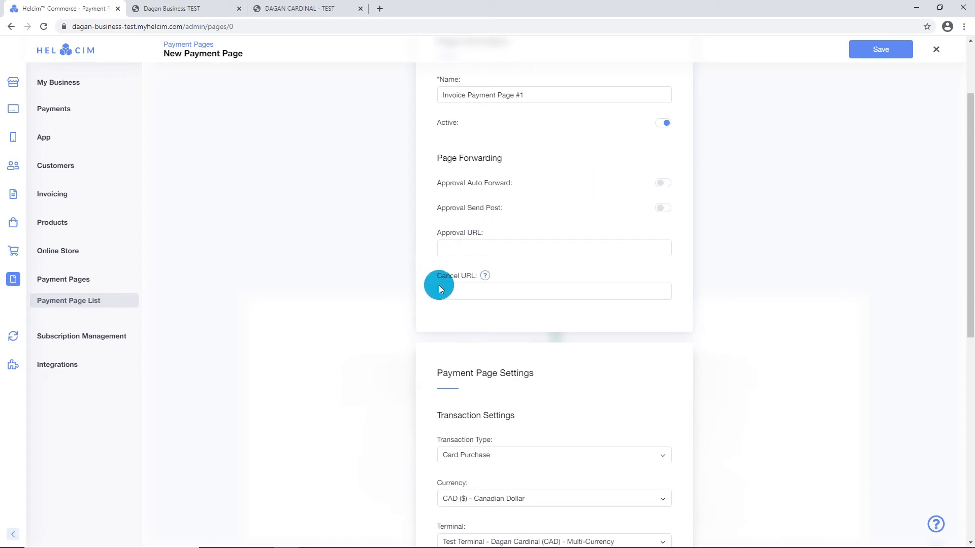
{"action": "scroll", "coordinate": [439, 285], "scroll_direction": "down", "scroll_amount": 6}
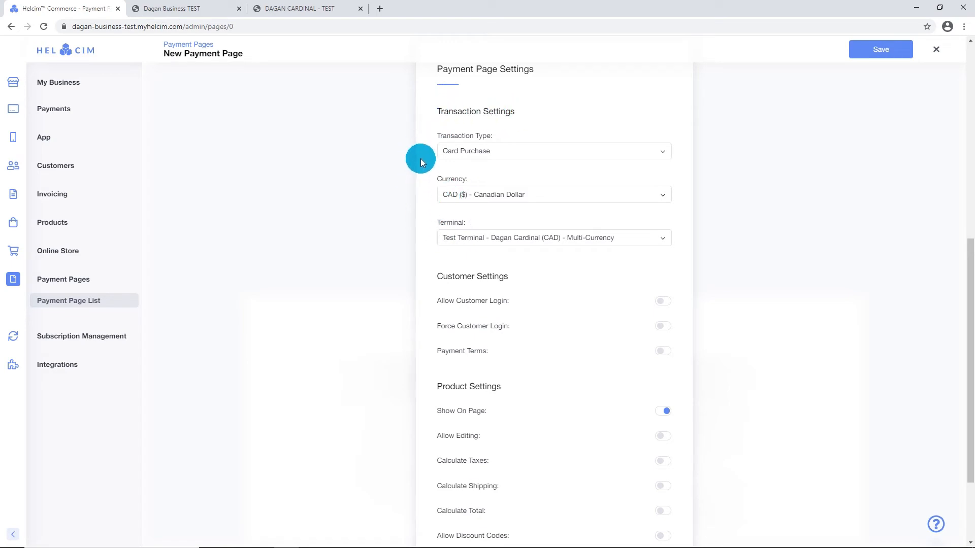
{"action": "scroll", "coordinate": [421, 158], "scroll_direction": "down", "scroll_amount": 2}
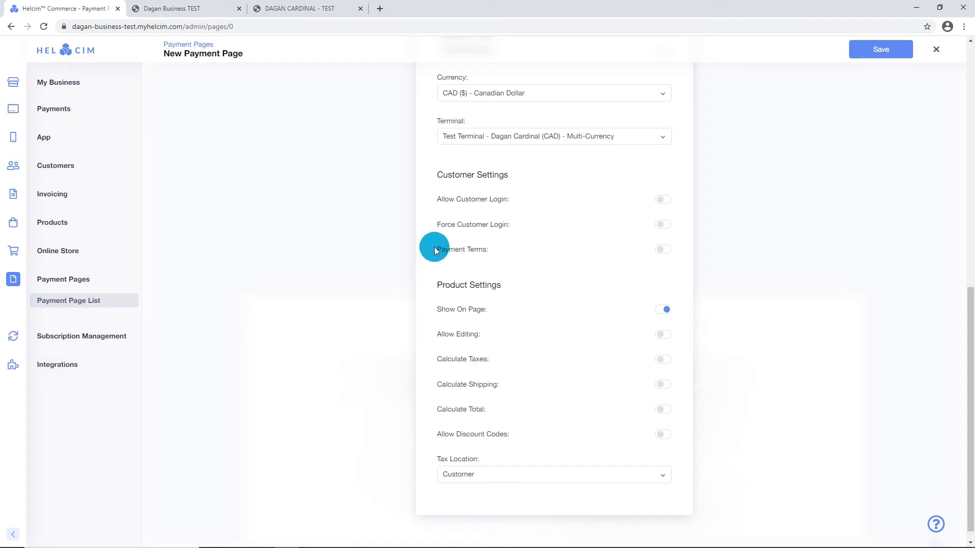
{"action": "scroll", "coordinate": [428, 240], "scroll_direction": "down", "scroll_amount": 1}
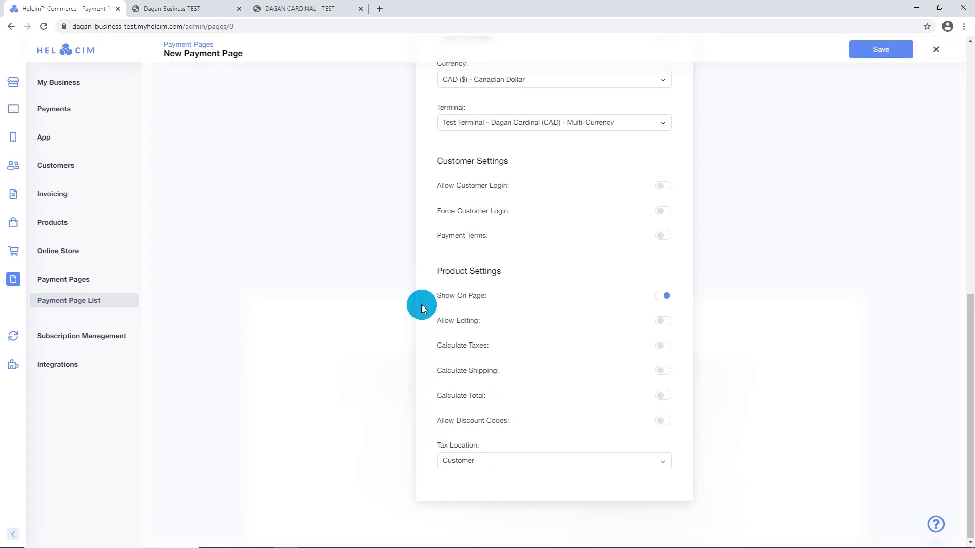
{"action": "scroll", "coordinate": [422, 305], "scroll_direction": "up", "scroll_amount": 10}
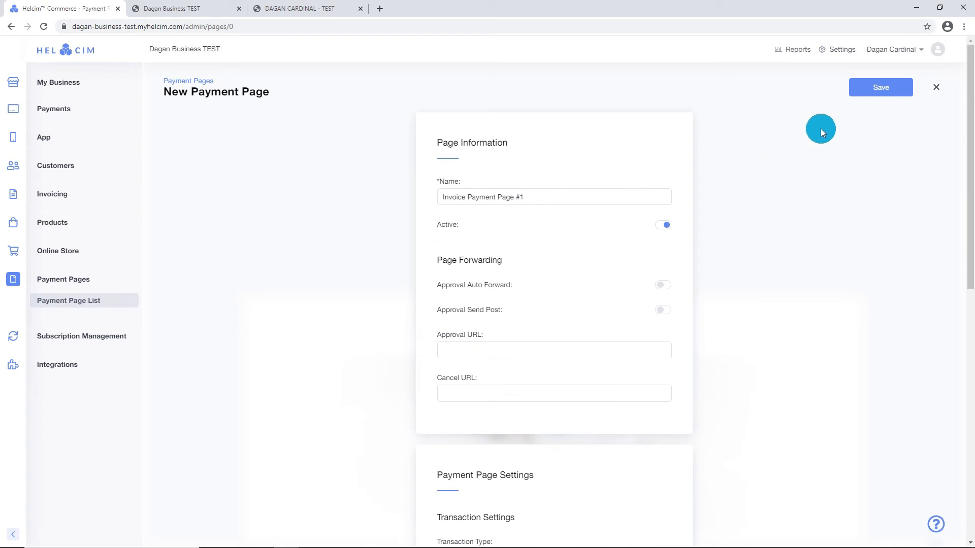
{"action": "left_click", "coordinate": [876, 95]}
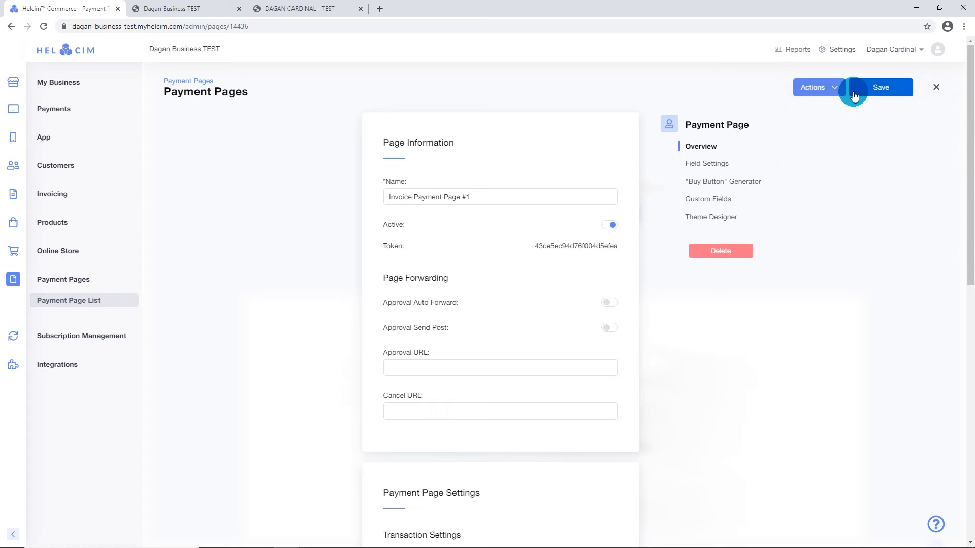
In the payment page's field settings, turn off Show and Edit for Customer ID
{"action": "left_click", "coordinate": [696, 160]}
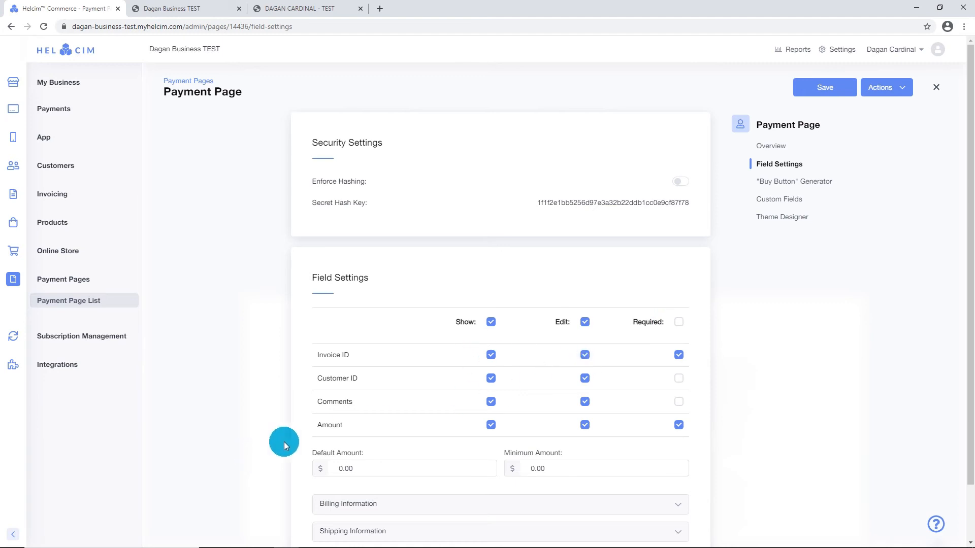
{"action": "left_click", "coordinate": [490, 378]}
{"action": "left_click", "coordinate": [584, 378]}
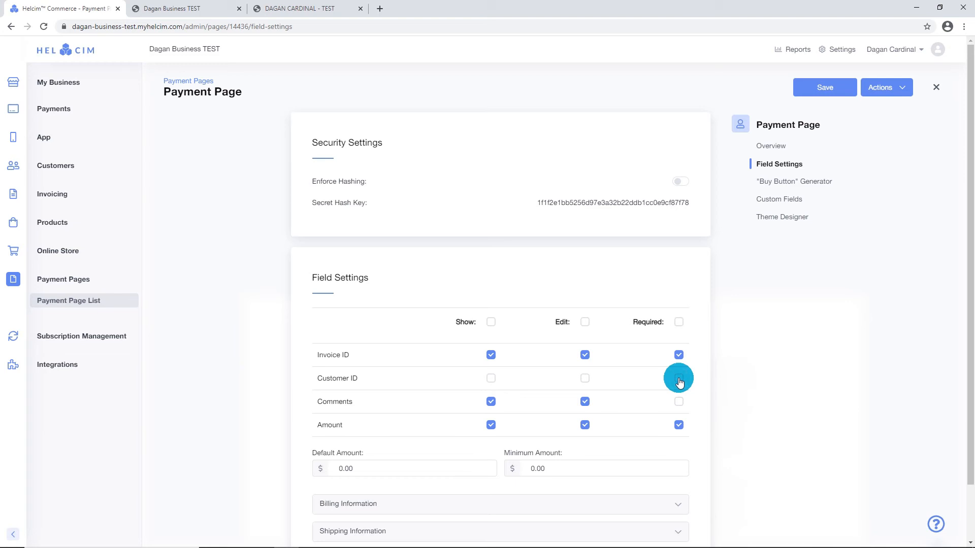
Expand the Billing Information field settings and make that section visible on the payment page
{"action": "scroll", "coordinate": [431, 281], "scroll_direction": "down", "scroll_amount": 2}
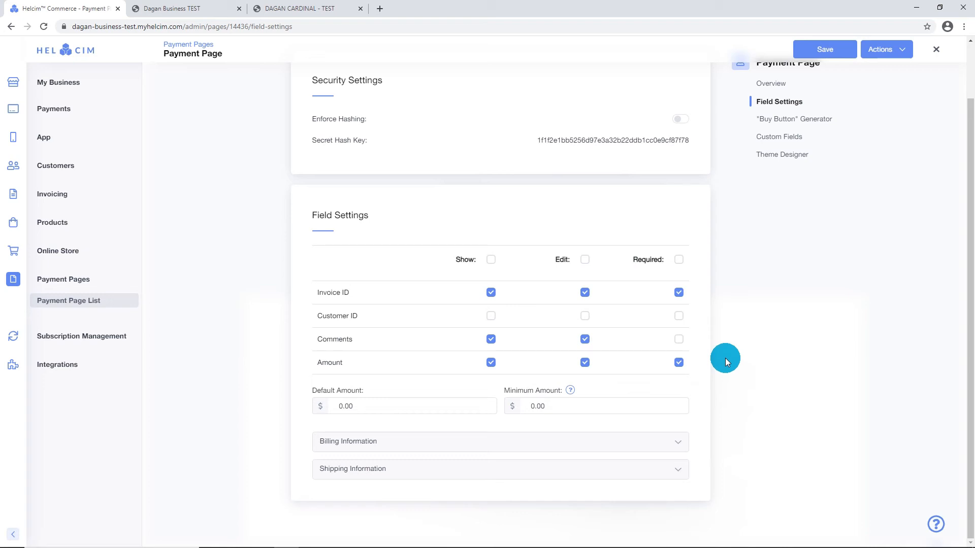
{"action": "left_click", "coordinate": [678, 442]}
{"action": "scroll", "coordinate": [742, 344], "scroll_direction": "down", "scroll_amount": 4}
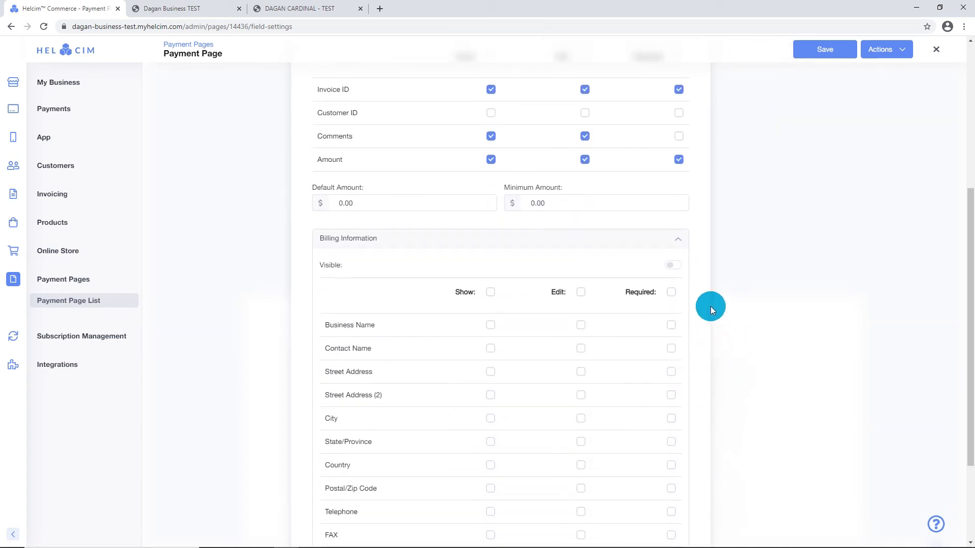
{"action": "left_click", "coordinate": [674, 267]}
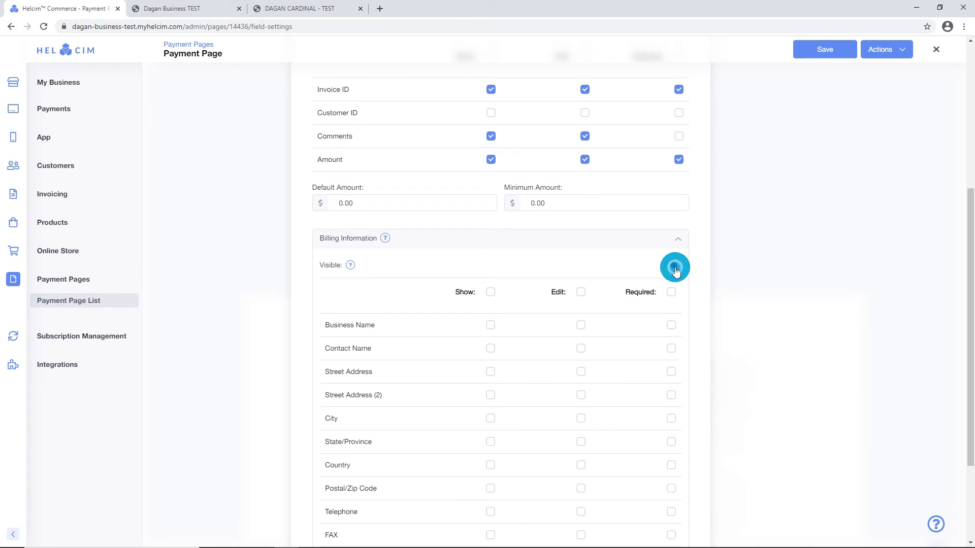
{"action": "scroll", "coordinate": [500, 249], "scroll_direction": "down", "scroll_amount": 3}
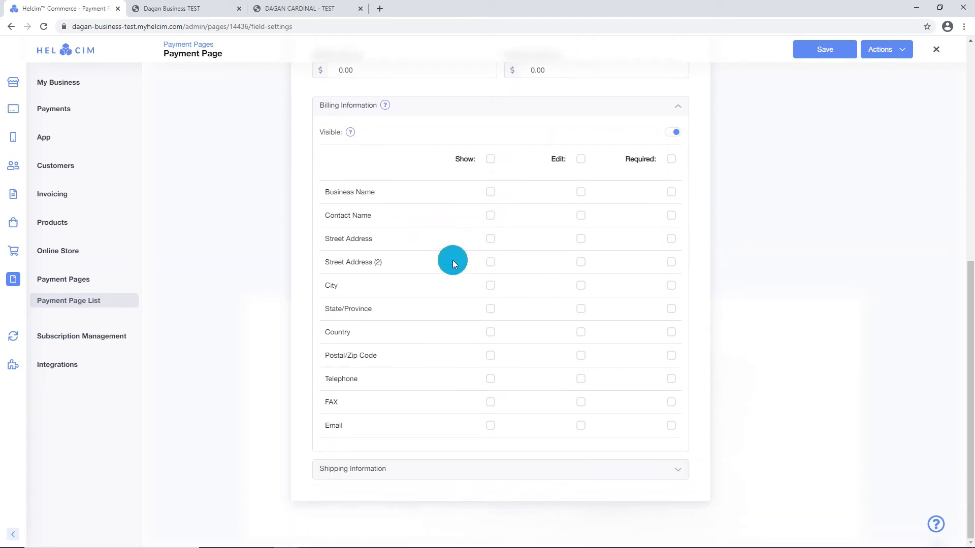
Enable Show, Edit and Required for the Contact Name, Street Address and City billing fields
{"action": "left_click", "coordinate": [490, 215]}
{"action": "left_click", "coordinate": [581, 214]}
{"action": "left_click", "coordinate": [668, 222]}
{"action": "left_click", "coordinate": [489, 239]}
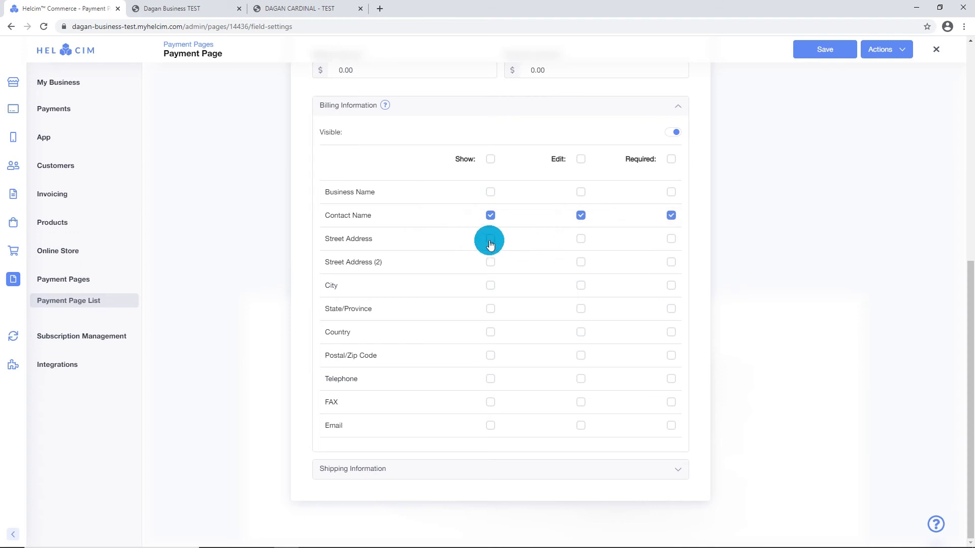
{"action": "left_click", "coordinate": [579, 236]}
{"action": "left_click", "coordinate": [670, 238]}
{"action": "left_click", "coordinate": [496, 285]}
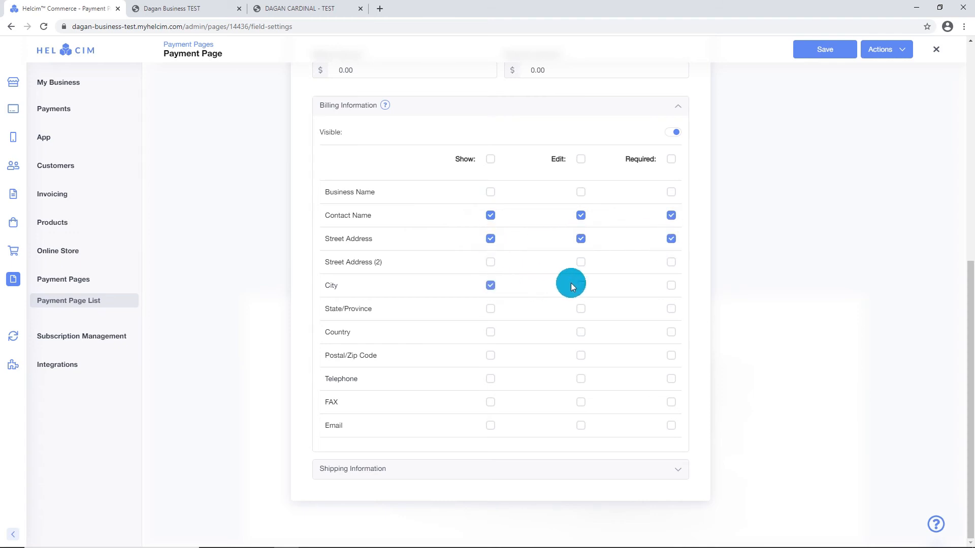
{"action": "left_click", "coordinate": [677, 286]}
Enable Show, Edit and Required for the State/Province, Country and Postal/Zip Code billing fields
{"action": "left_click", "coordinate": [488, 308]}
{"action": "left_click", "coordinate": [579, 309]}
{"action": "left_click", "coordinate": [669, 309]}
{"action": "left_click", "coordinate": [493, 332]}
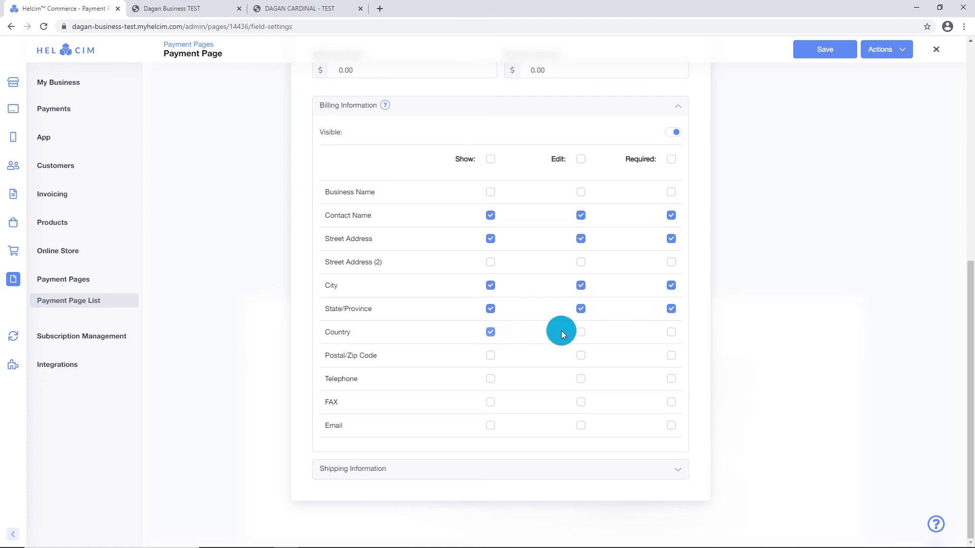
{"action": "left_click", "coordinate": [579, 332]}
{"action": "left_click", "coordinate": [654, 336]}
{"action": "left_click", "coordinate": [490, 355]}
{"action": "left_click", "coordinate": [580, 355]}
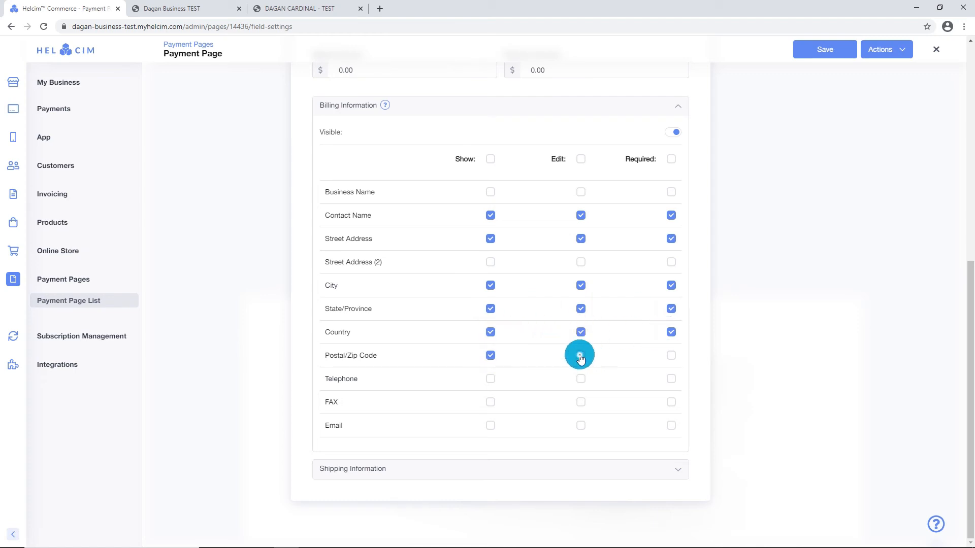
{"action": "left_click", "coordinate": [666, 358]}
Enable Show and Edit for the Telephone and Email billing fields and save the field settings
{"action": "left_click", "coordinate": [487, 378]}
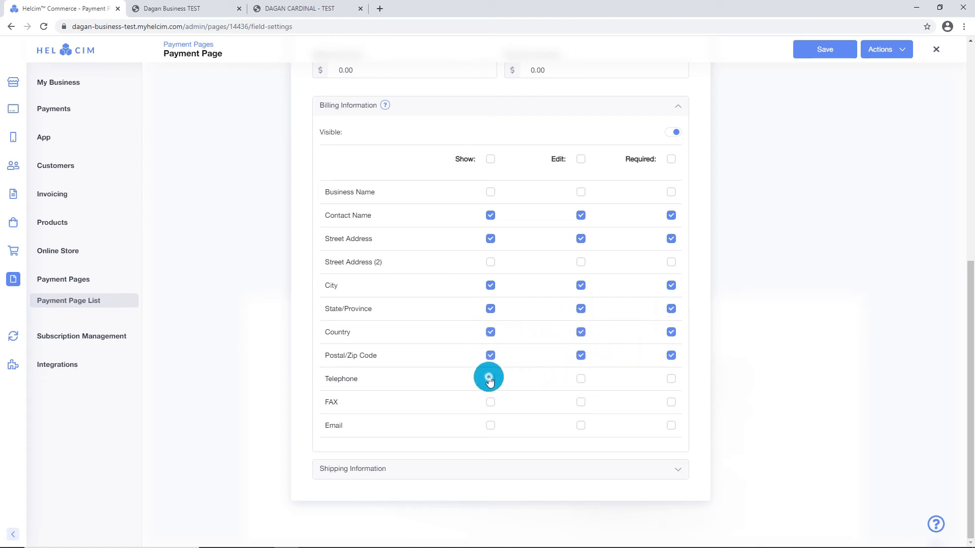
{"action": "left_click", "coordinate": [579, 378]}
{"action": "left_click", "coordinate": [489, 425]}
{"action": "left_click", "coordinate": [580, 425]}
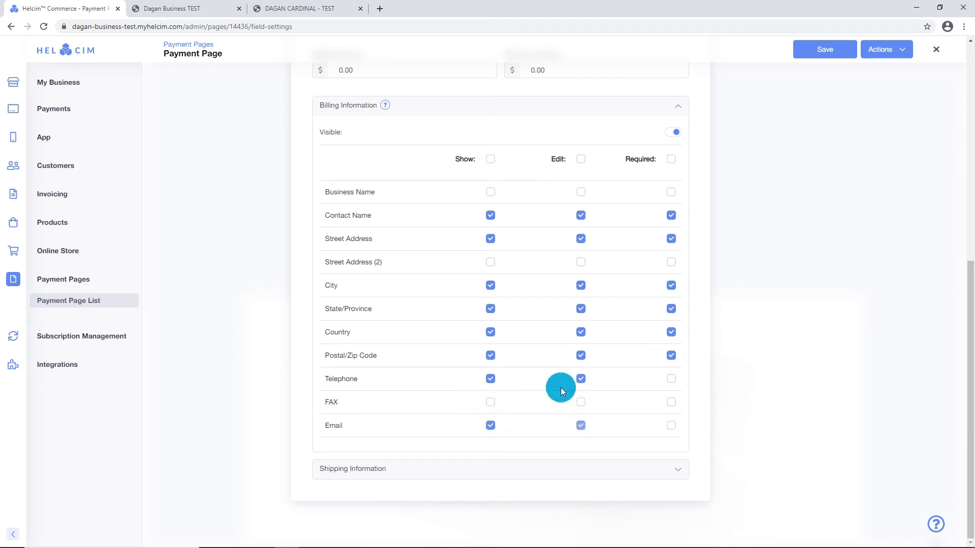
{"action": "scroll", "coordinate": [551, 371], "scroll_direction": "up", "scroll_amount": 8}
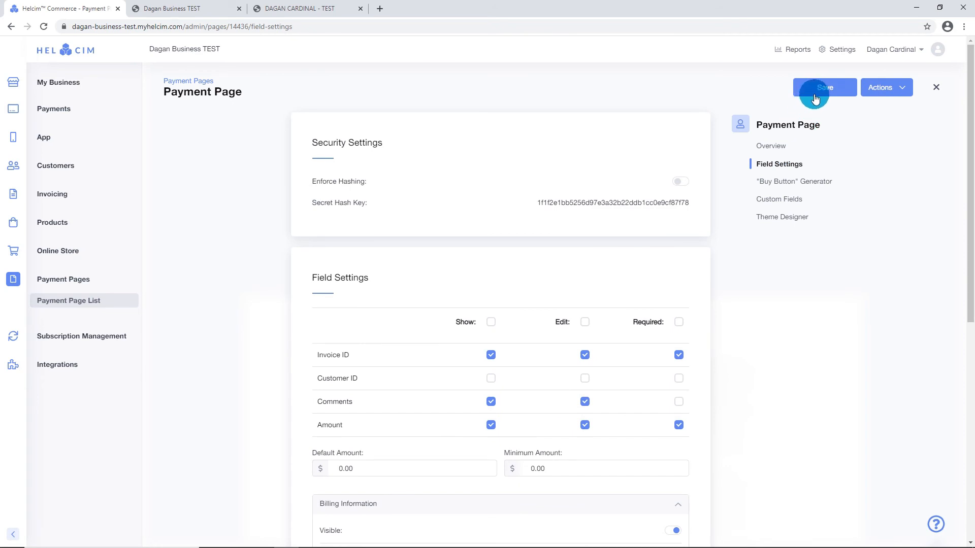
{"action": "left_click", "coordinate": [796, 97]}
Examine the theme designer's logo, accent color, policy, header and footer options, and return to the page overview
{"action": "left_click", "coordinate": [771, 218]}
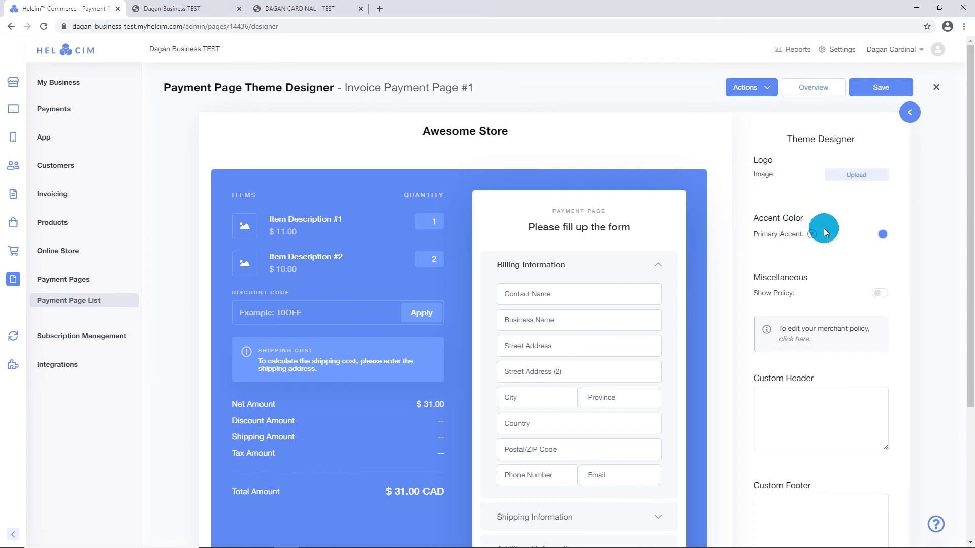
{"action": "scroll", "coordinate": [863, 229], "scroll_direction": "down", "scroll_amount": 4}
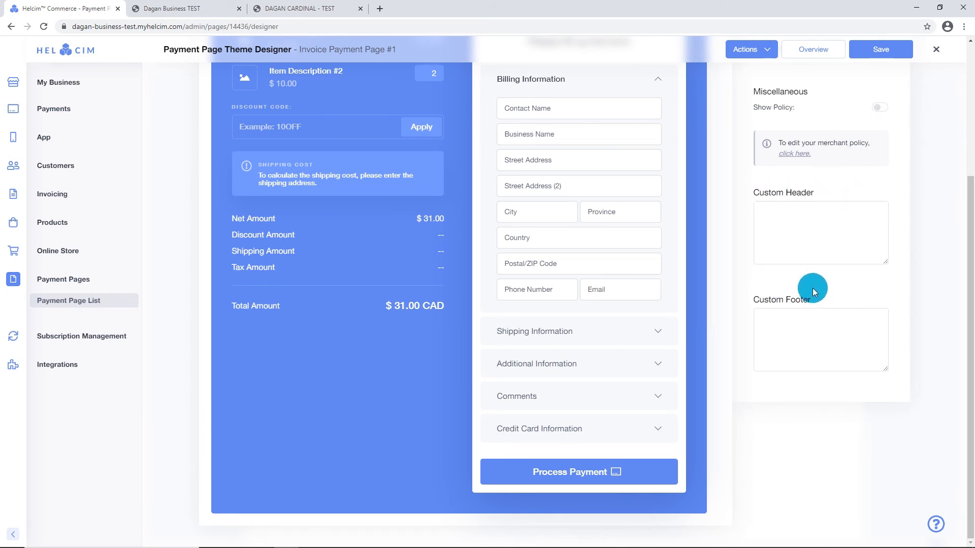
{"action": "scroll", "coordinate": [812, 287], "scroll_direction": "up", "scroll_amount": 4}
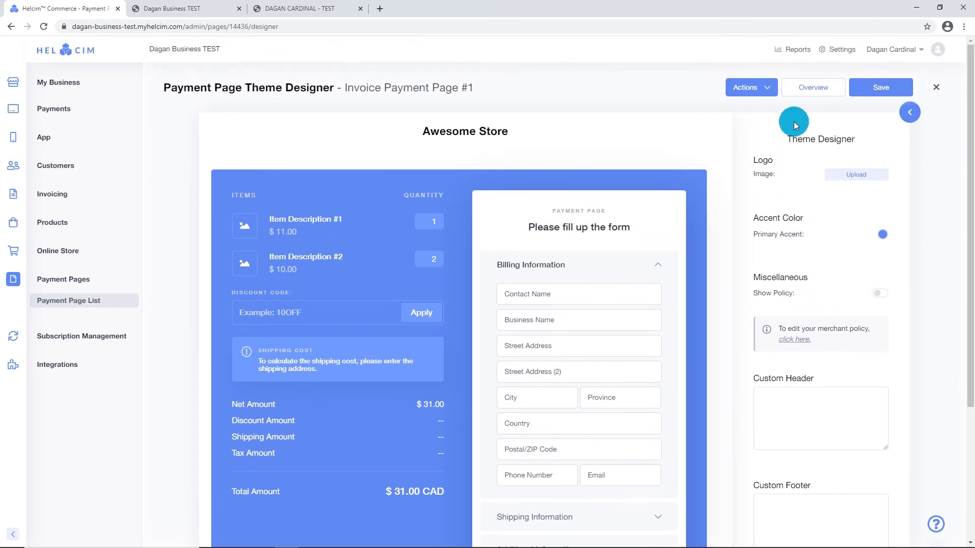
{"action": "left_click", "coordinate": [802, 90]}
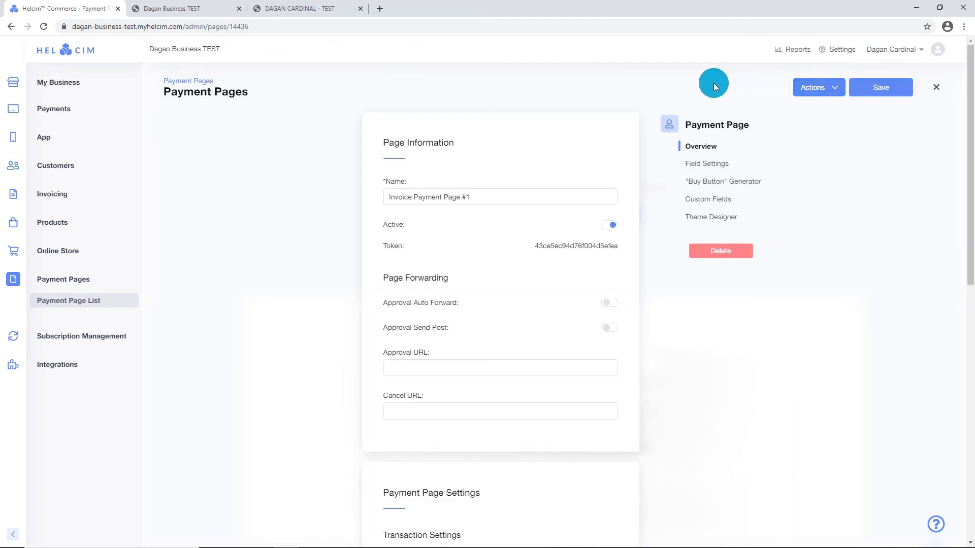
Check the payment page's custom fields and the actions available for editing them, and return to the overview
{"action": "left_click", "coordinate": [701, 199]}
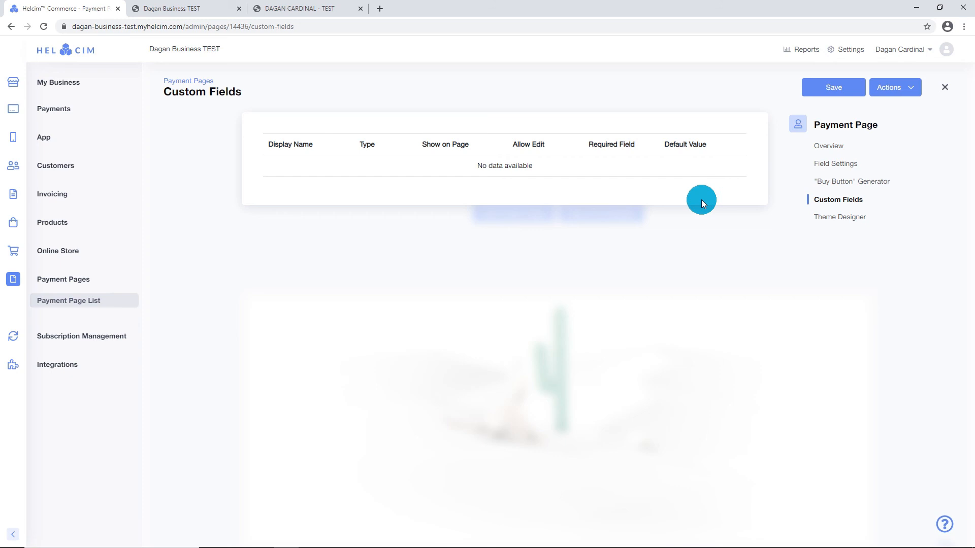
{"action": "left_click", "coordinate": [883, 89]}
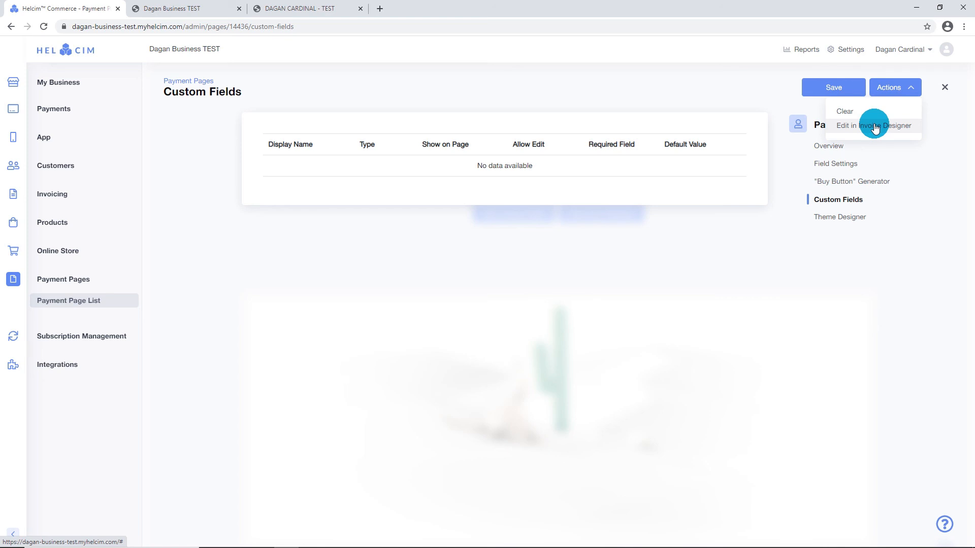
{"action": "left_click", "coordinate": [839, 146]}
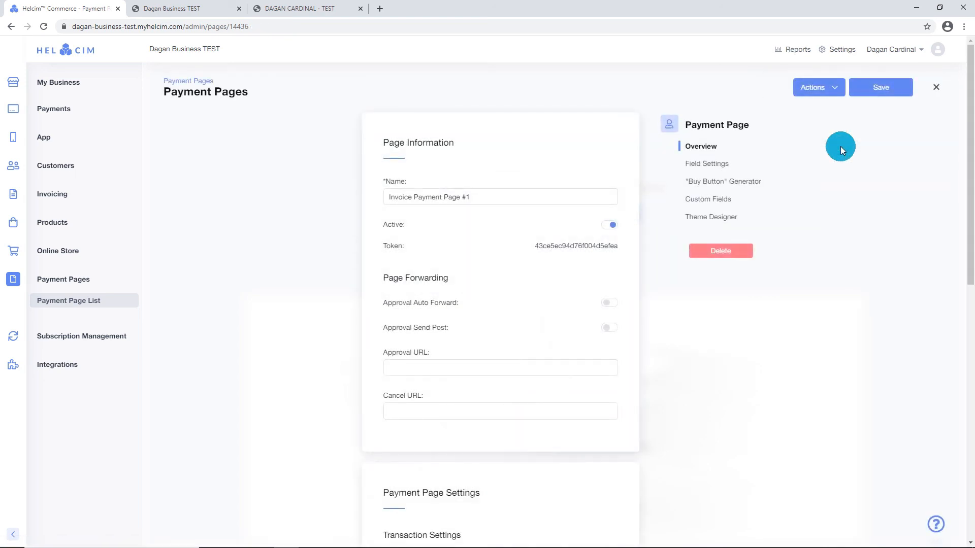
Open the live version of Invoice Payment Page #1 and check its billing fields and overall form layout
{"action": "left_click", "coordinate": [813, 88]}
{"action": "left_click", "coordinate": [814, 110]}
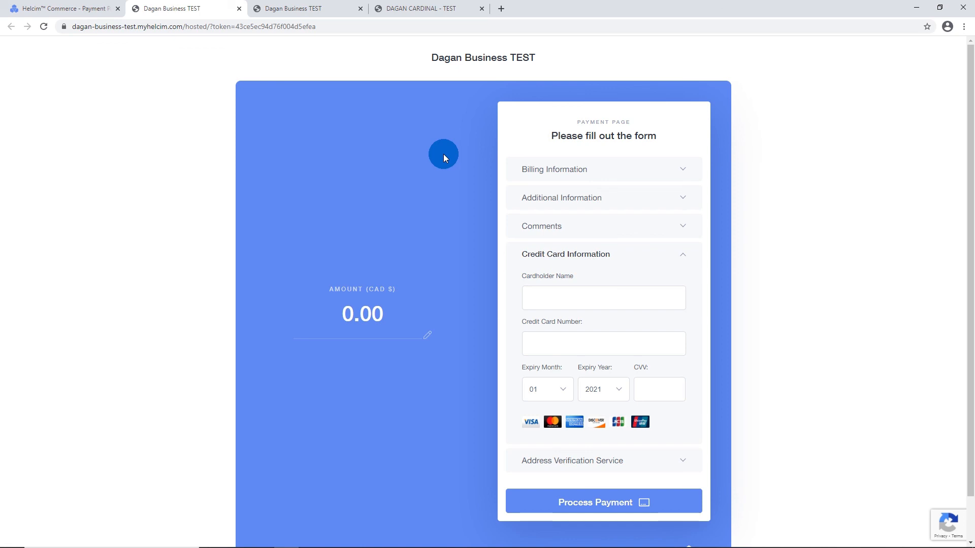
{"action": "left_click", "coordinate": [451, 142]}
{"action": "left_click", "coordinate": [547, 163]}
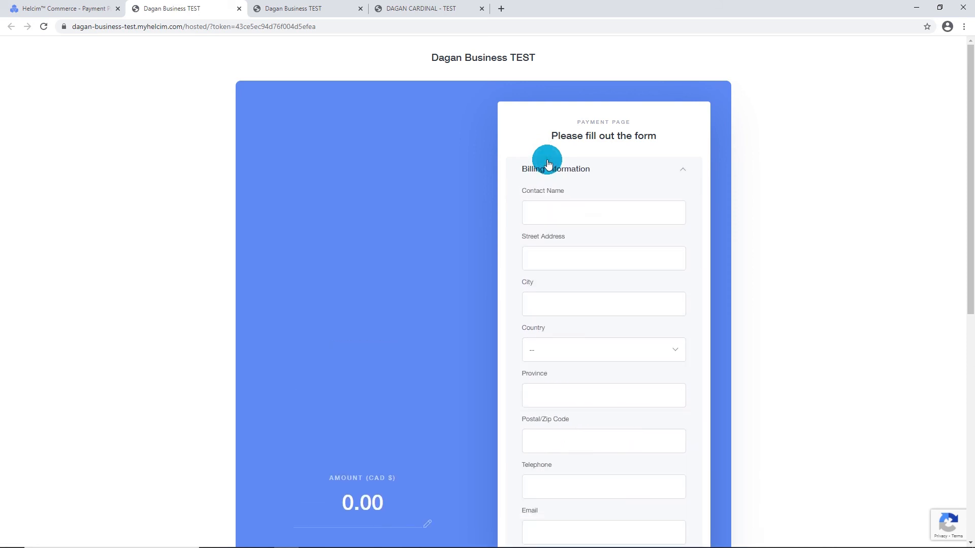
{"action": "left_click", "coordinate": [547, 163]}
{"action": "scroll", "coordinate": [576, 394], "scroll_direction": "down", "scroll_amount": 1}
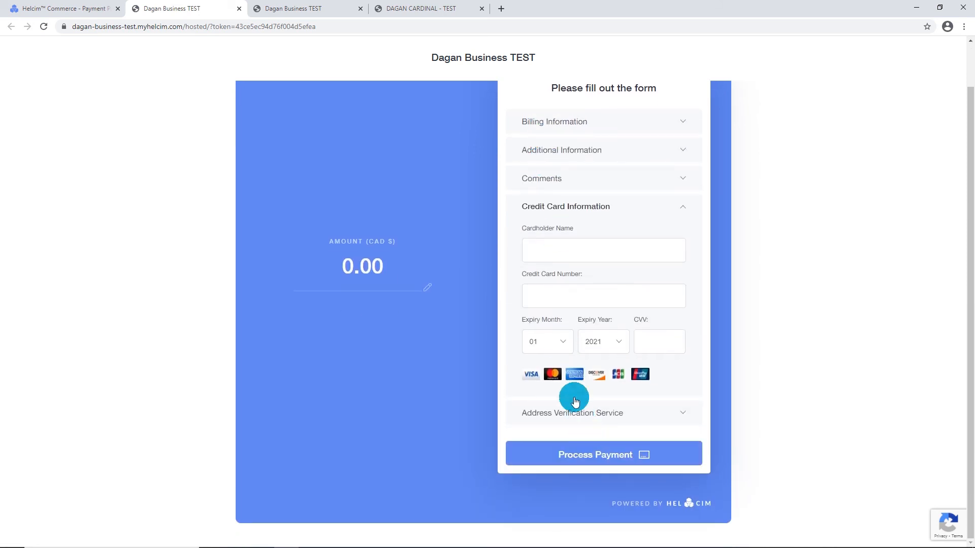
Return to the Helcim admin and refresh the payment page list to view the hosted pages
{"action": "left_click", "coordinate": [105, 5]}
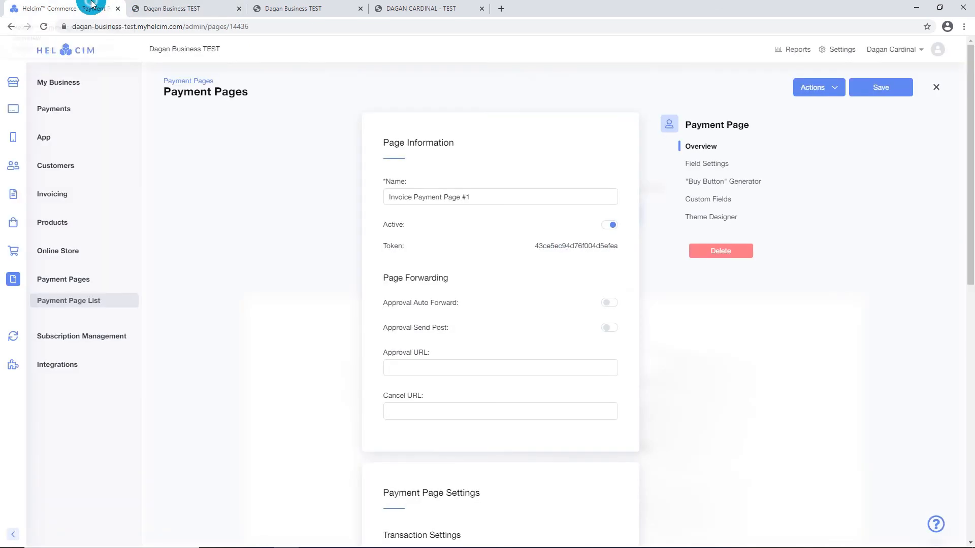
{"action": "left_click", "coordinate": [92, 304]}
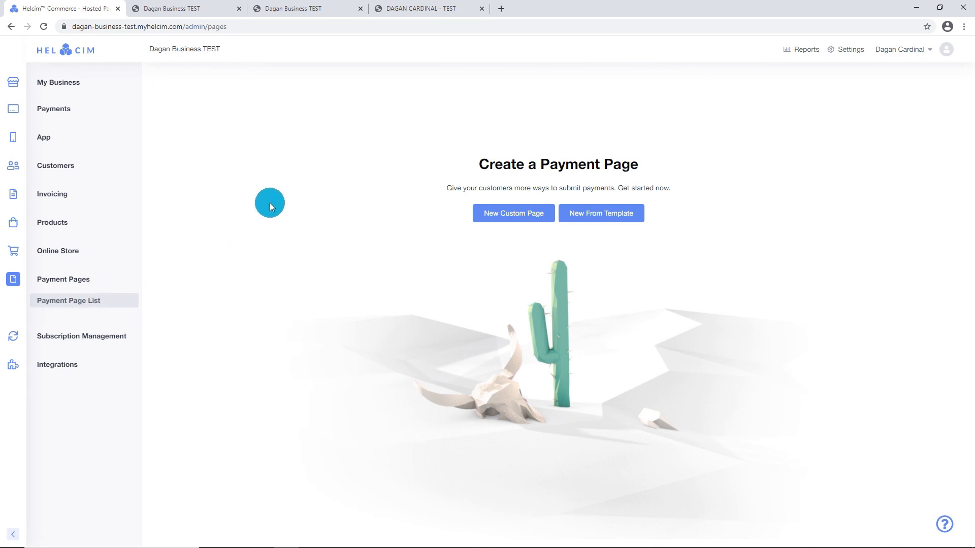
{"action": "left_click", "coordinate": [44, 28]}
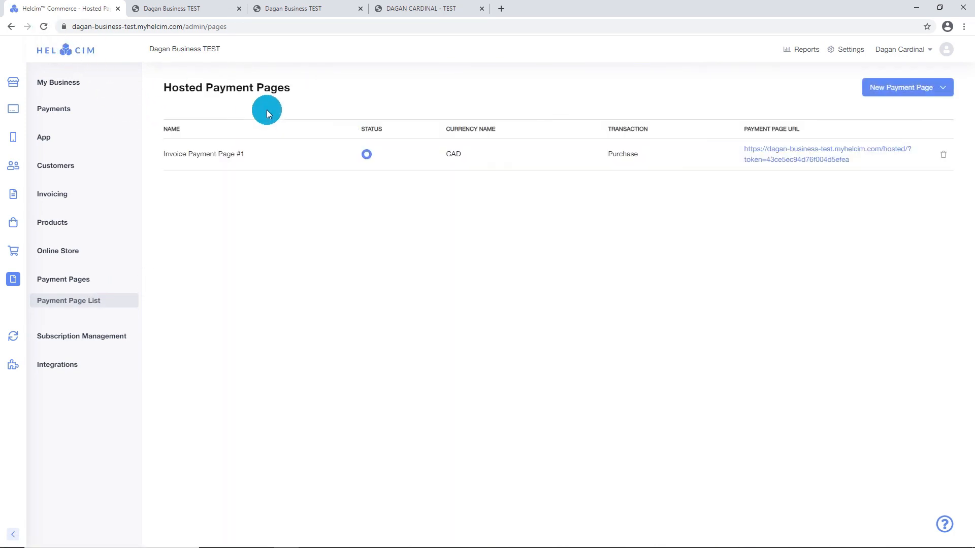